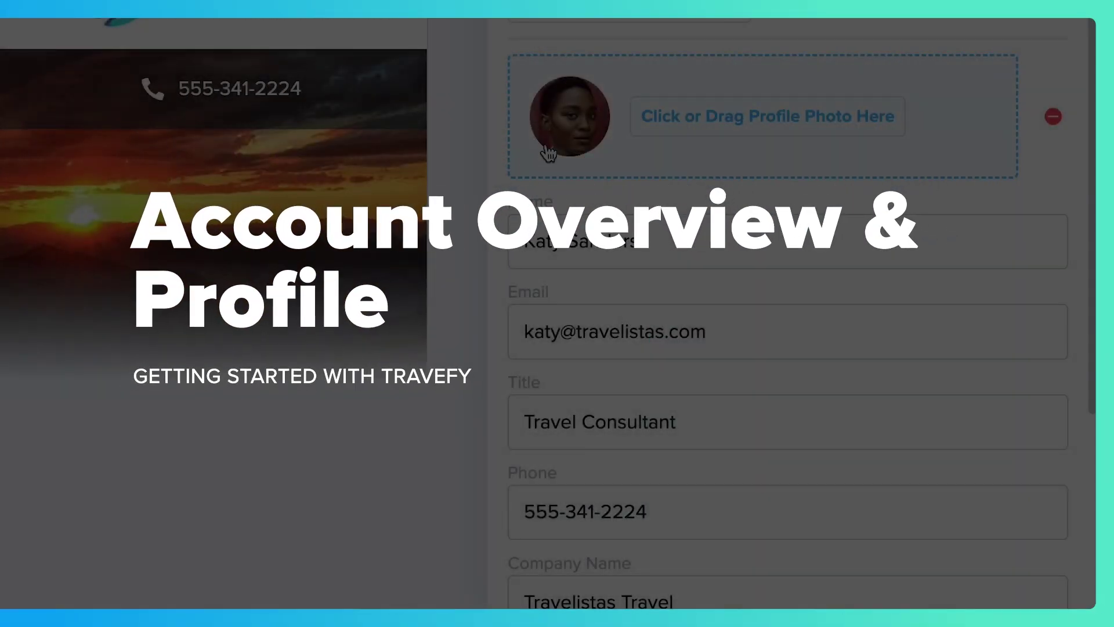
- Scroll through the My Trips list to see the existing trips and their dates
{"action": "scroll", "coordinate": [604, 215], "scroll_direction": "down", "scroll_amount": 3}
{"action": "scroll", "coordinate": [604, 141], "scroll_direction": "down", "scroll_amount": 3}
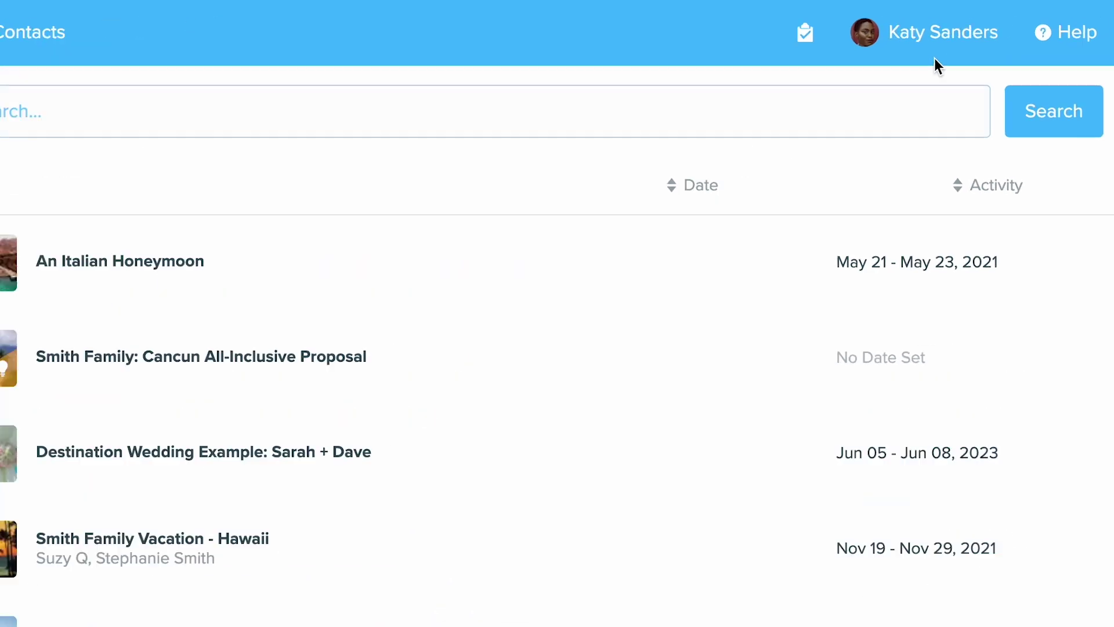
- Open Profile from the name menu, review the Your Profile contact details, then reopen the menu
{"action": "left_click", "coordinate": [936, 41]}
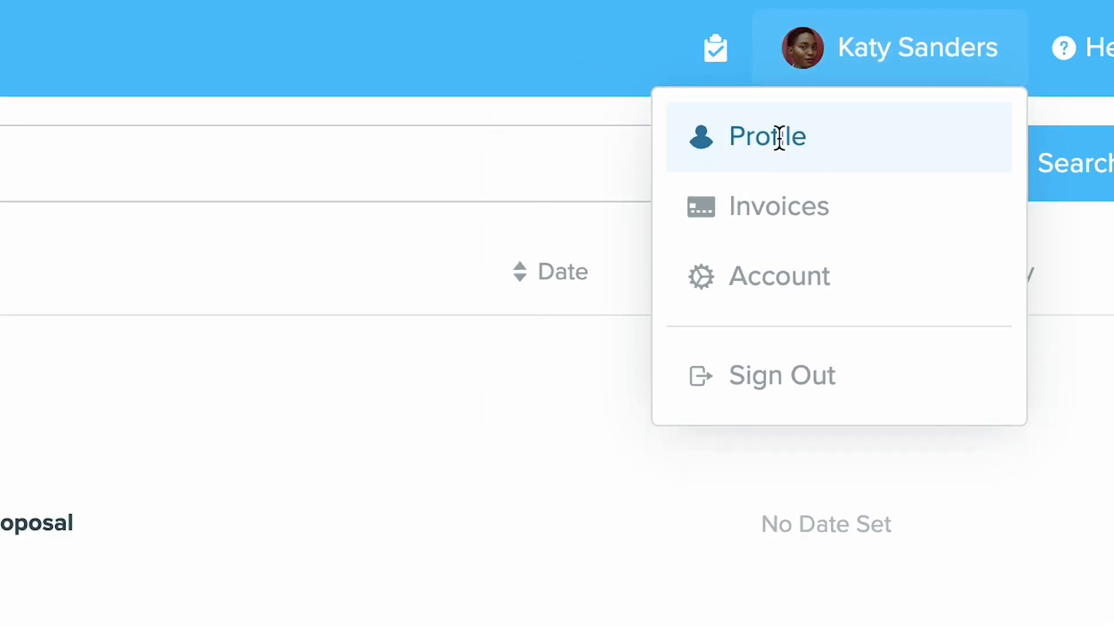
{"action": "left_click", "coordinate": [674, 162]}
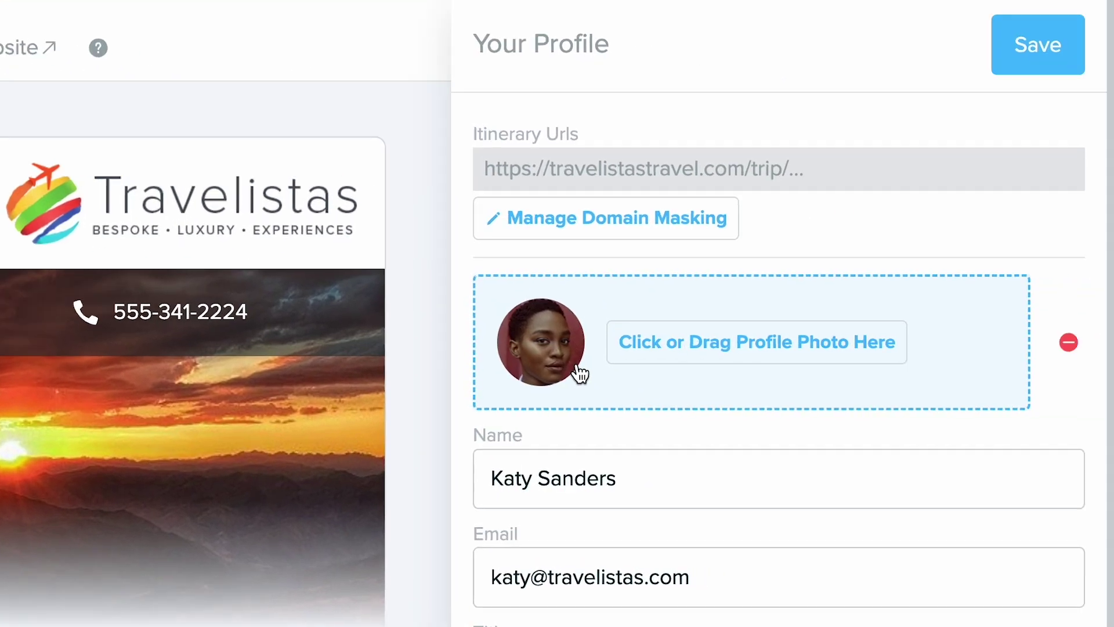
{"action": "scroll", "coordinate": [580, 373], "scroll_direction": "down", "scroll_amount": 3}
{"action": "scroll", "coordinate": [580, 373], "scroll_direction": "down", "scroll_amount": 3}
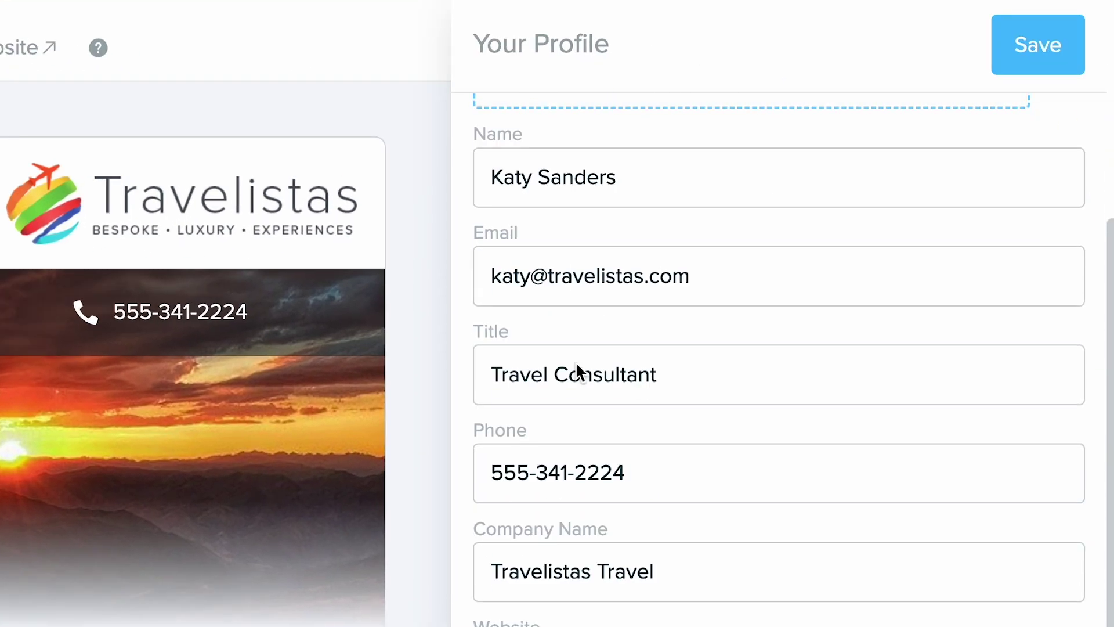
{"action": "scroll", "coordinate": [577, 373], "scroll_direction": "up", "scroll_amount": 5}
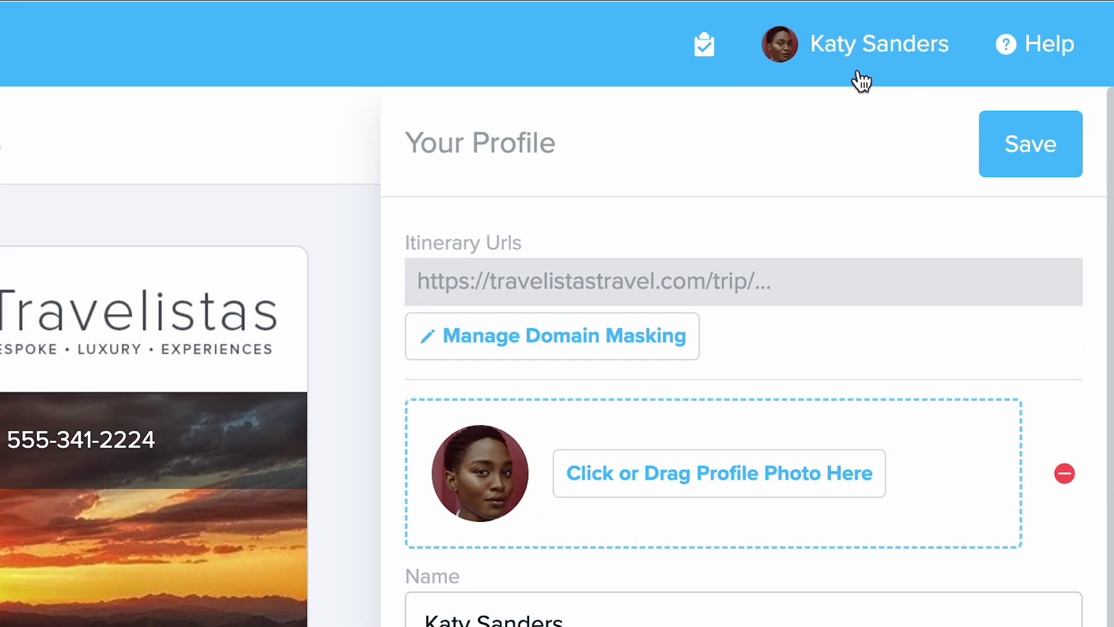
{"action": "left_click", "coordinate": [858, 80]}
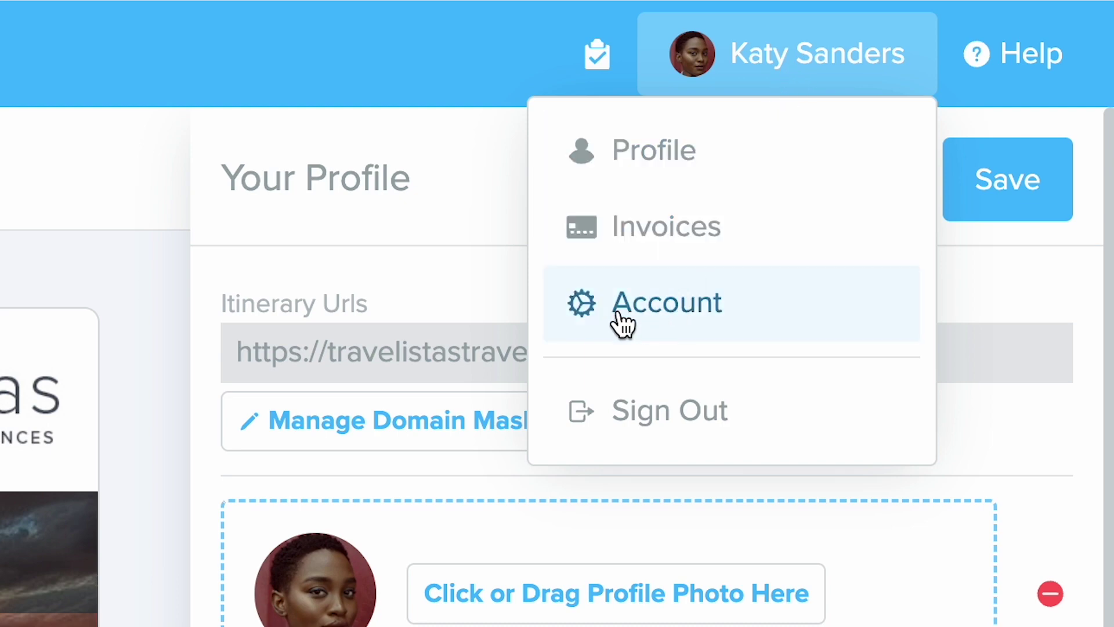
- Open Account settings and scroll through the billing section
{"action": "left_click", "coordinate": [693, 324]}
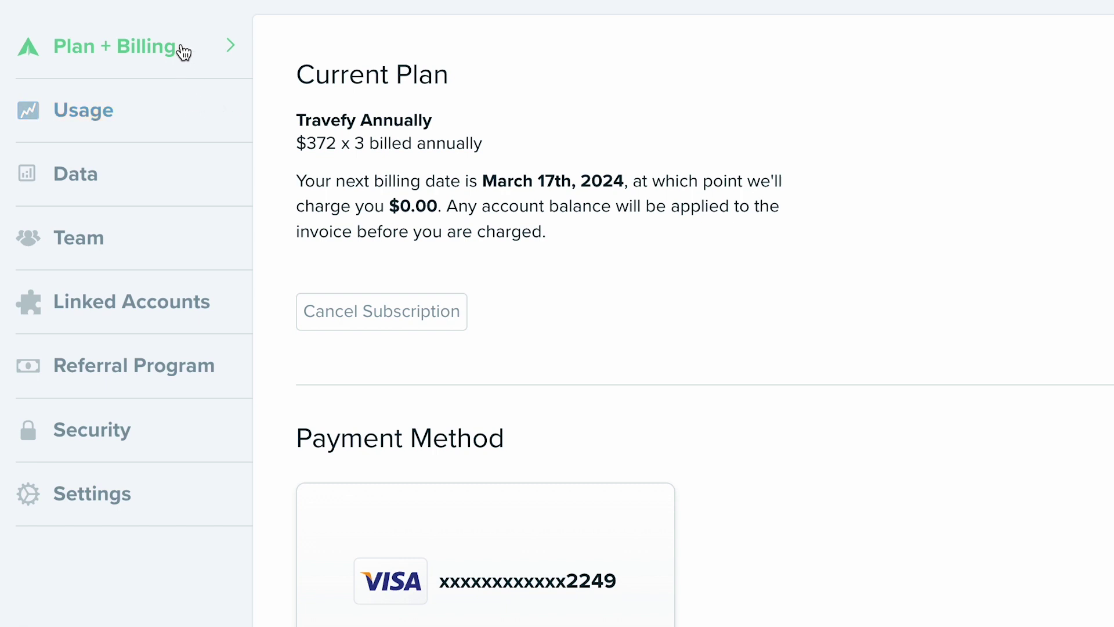
{"action": "scroll", "coordinate": [319, 130], "scroll_direction": "down", "scroll_amount": 1}
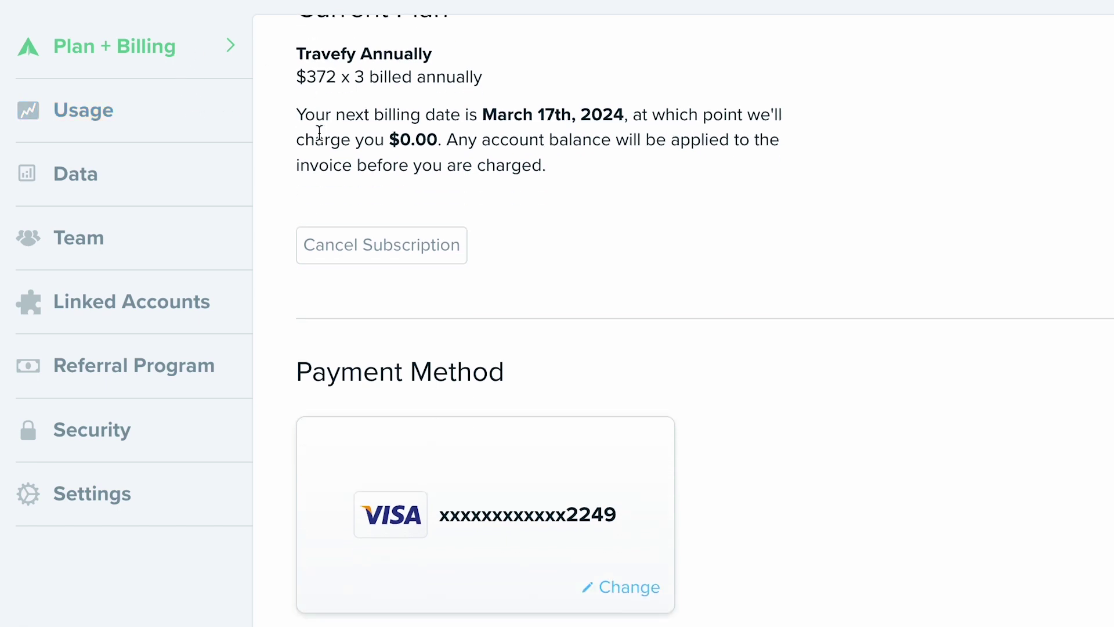
{"action": "scroll", "coordinate": [365, 473], "scroll_direction": "down", "scroll_amount": 3}
{"action": "scroll", "coordinate": [363, 480], "scroll_direction": "down", "scroll_amount": 4}
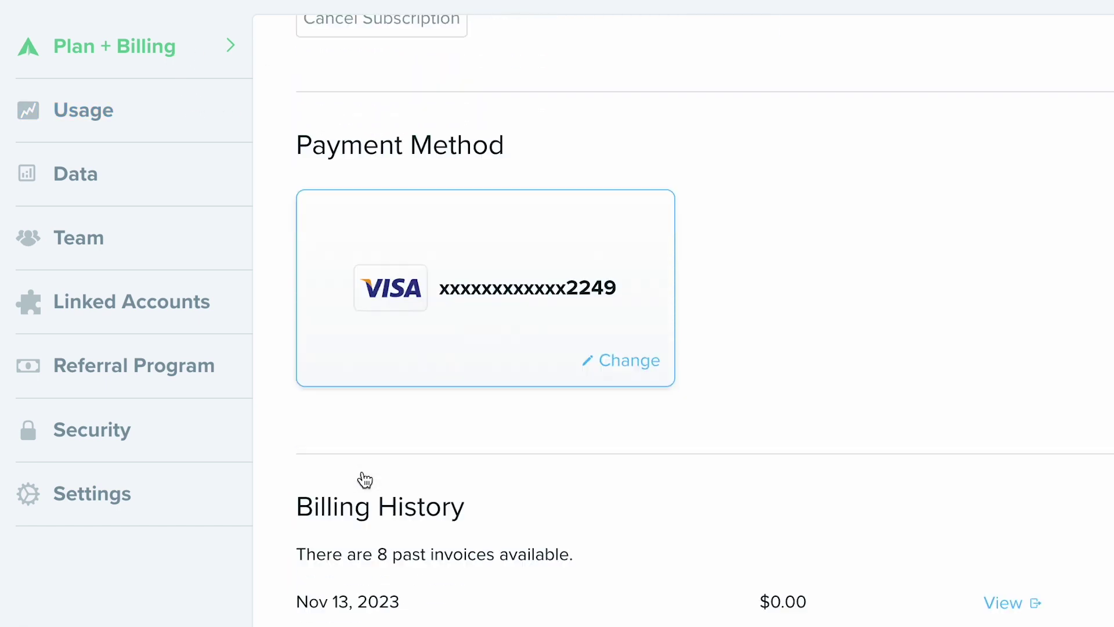
{"action": "scroll", "coordinate": [545, 458], "scroll_direction": "up", "scroll_amount": 8}
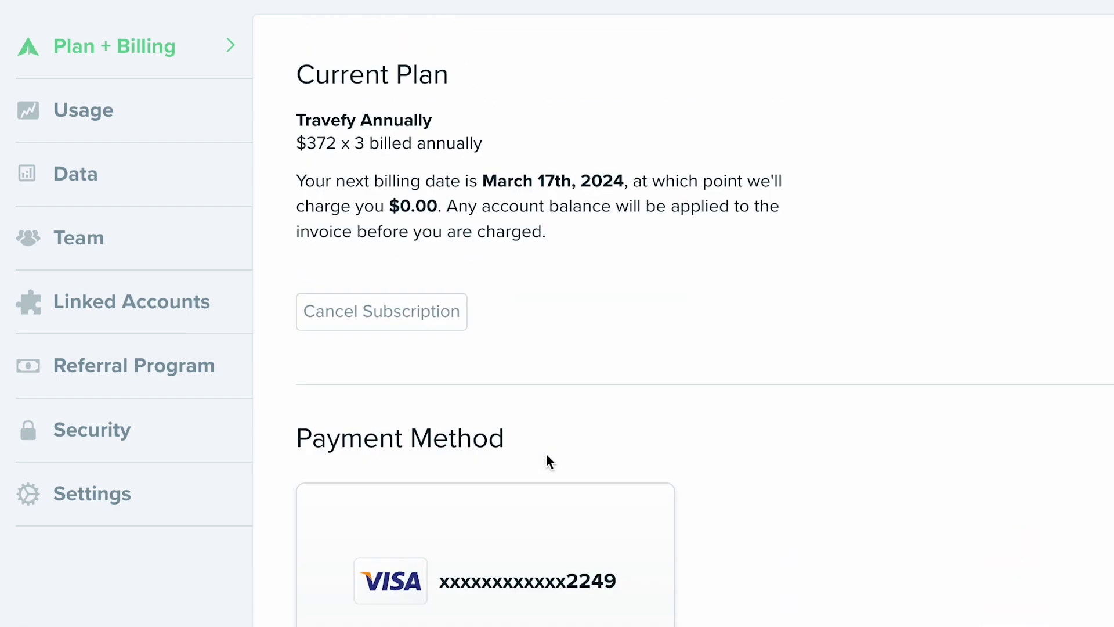
- View the Usage statistics chart, the Data export section, and the three-member Team list
{"action": "left_click", "coordinate": [214, 129]}
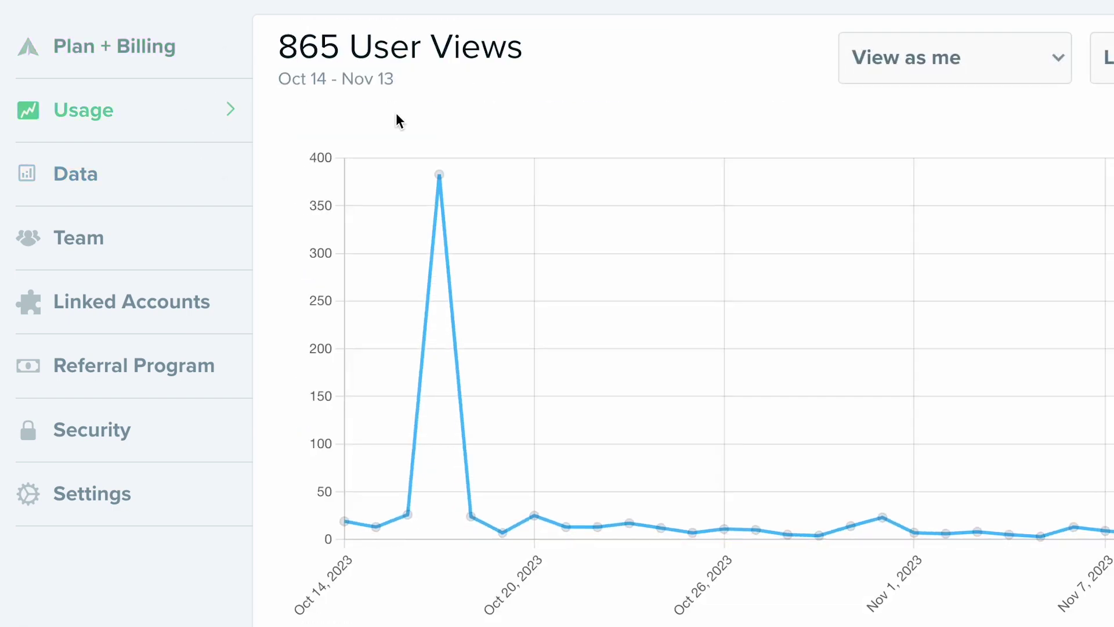
{"action": "left_click", "coordinate": [202, 194]}
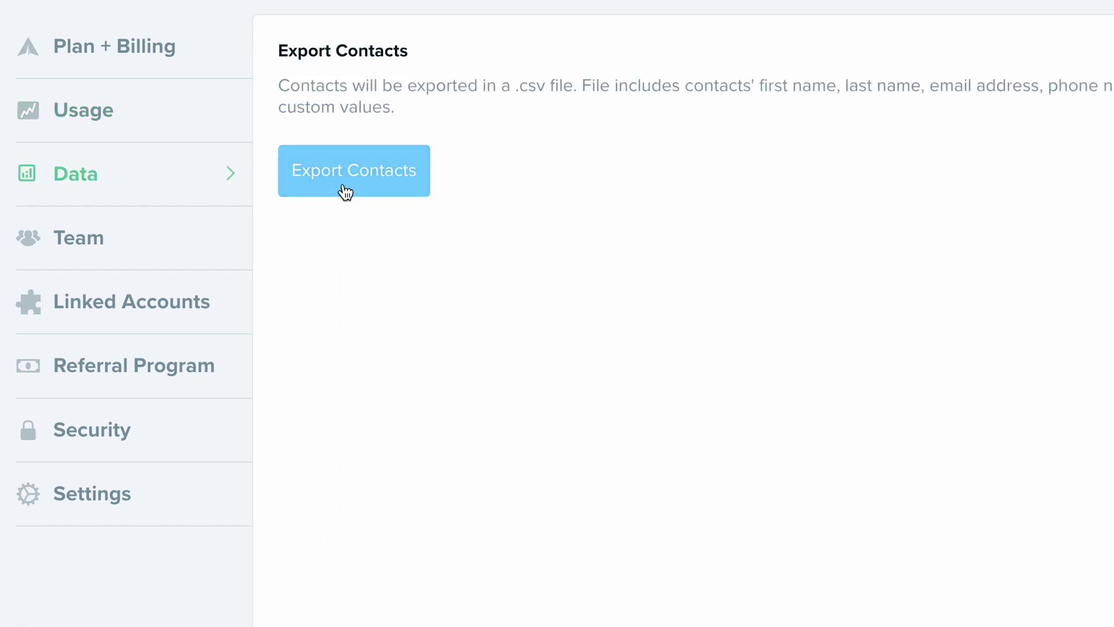
{"action": "left_click", "coordinate": [343, 190]}
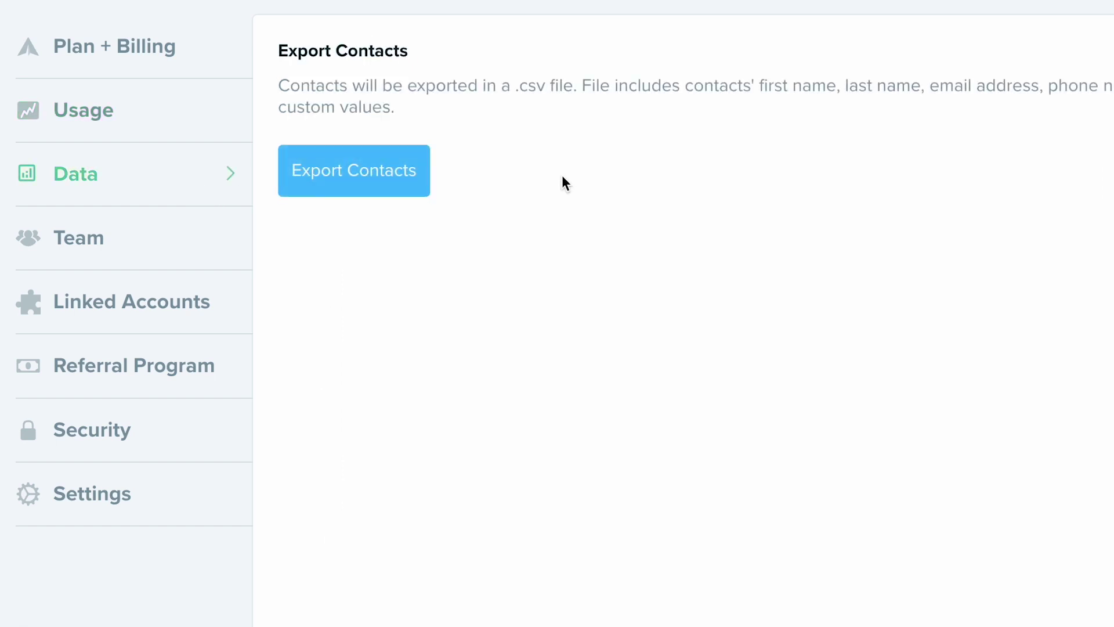
{"action": "left_click", "coordinate": [219, 253]}
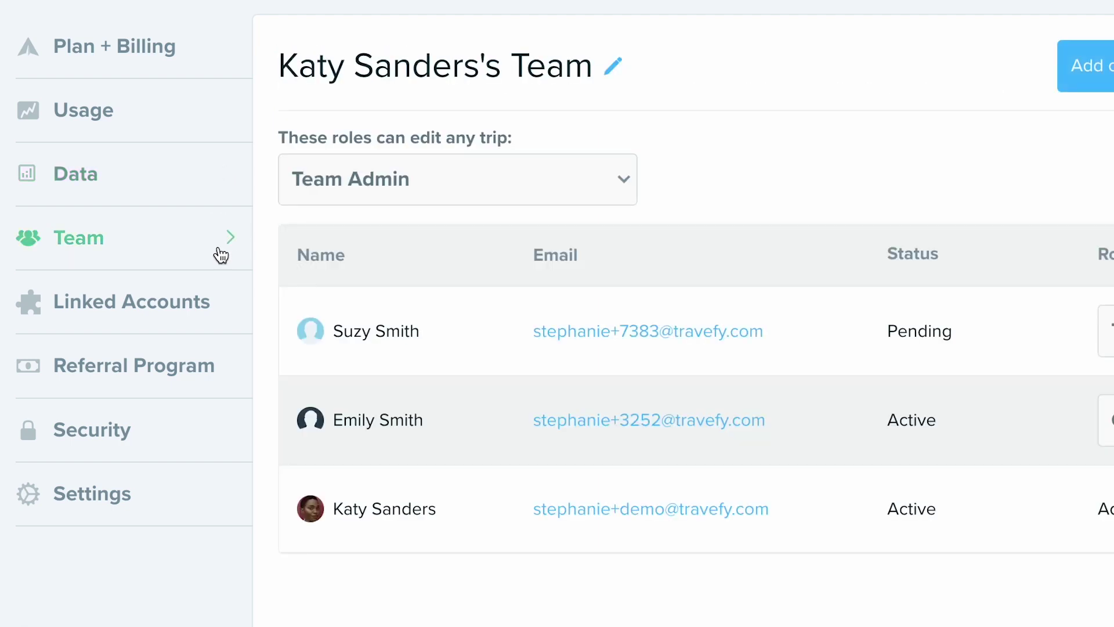
- Browse the linked-account integrations, including the analytics and Stripe payment integrations
{"action": "left_click", "coordinate": [172, 288]}
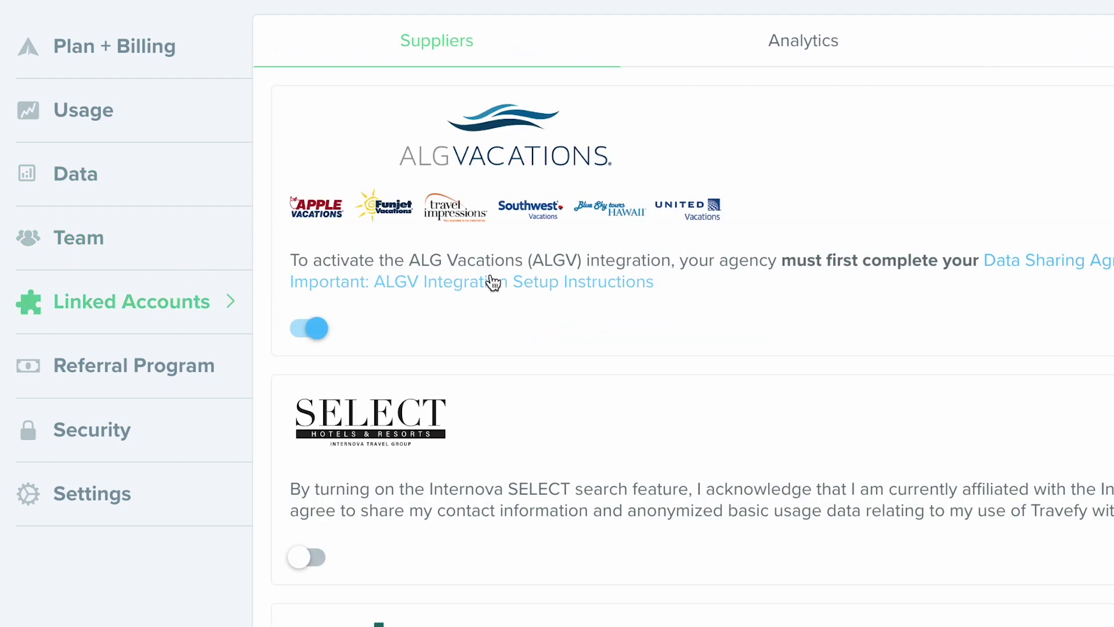
{"action": "scroll", "coordinate": [620, 353], "scroll_direction": "down", "scroll_amount": 5}
{"action": "scroll", "coordinate": [620, 354], "scroll_direction": "down", "scroll_amount": 3}
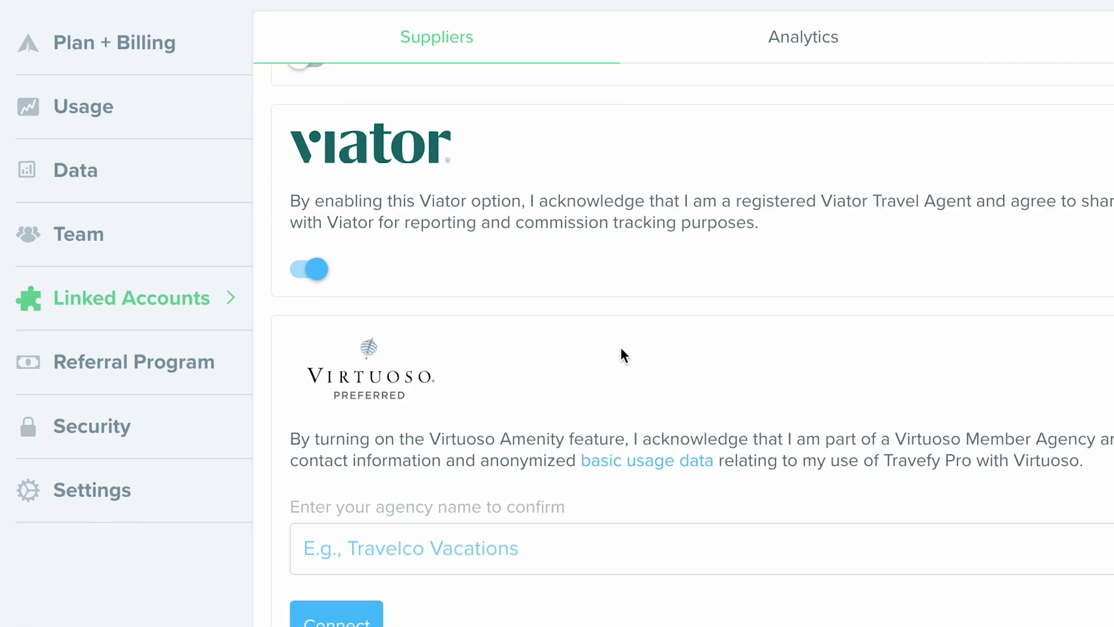
{"action": "scroll", "coordinate": [621, 290], "scroll_direction": "up", "scroll_amount": 5}
{"action": "left_click", "coordinate": [810, 47]}
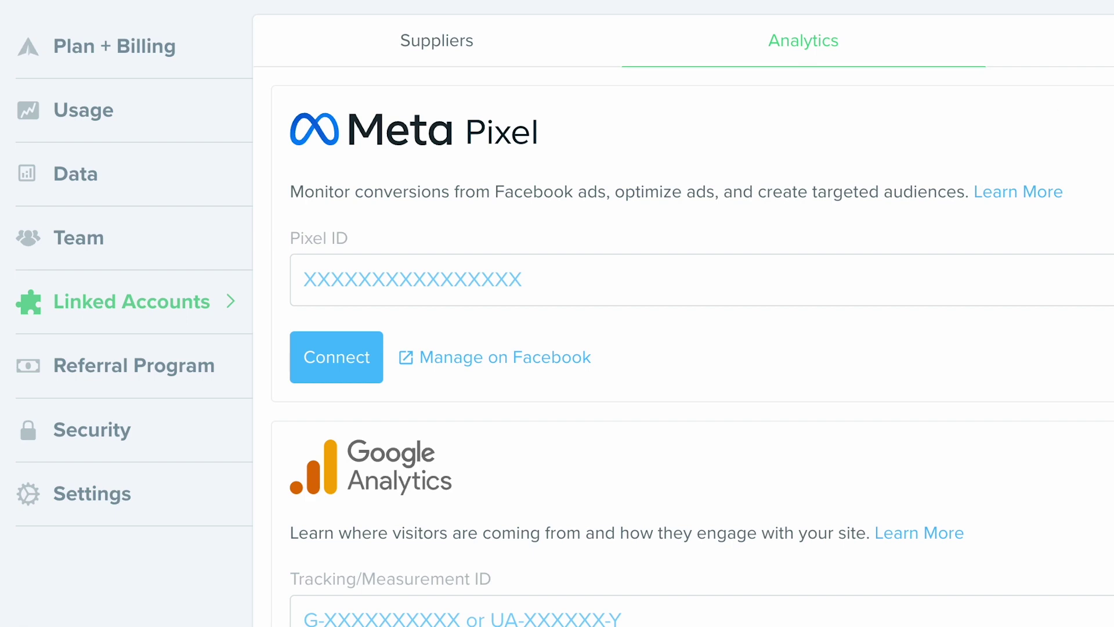
{"action": "left_click", "coordinate": [1105, 40]}
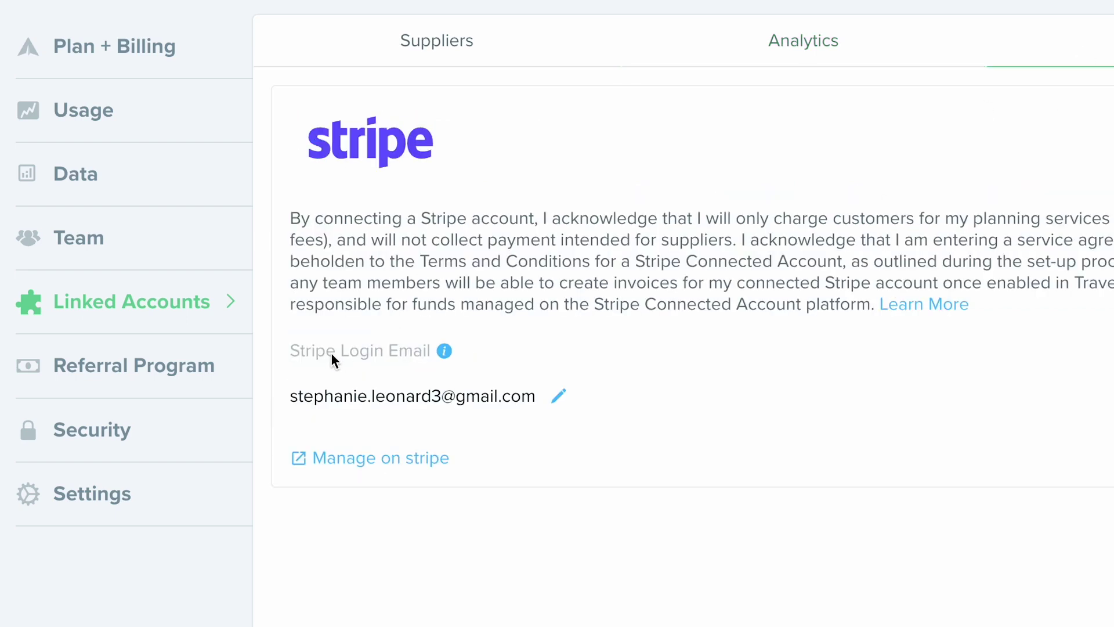
- View the referral program, copy the referral code, and show the Security settings
{"action": "left_click", "coordinate": [186, 380]}
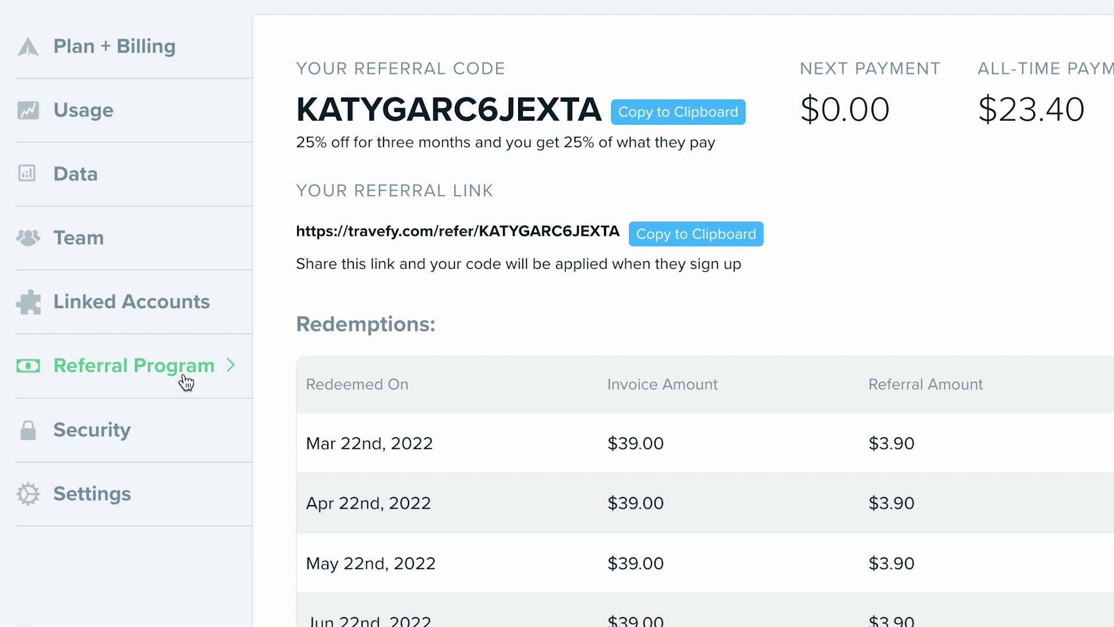
{"action": "left_click", "coordinate": [671, 111]}
{"action": "left_click", "coordinate": [110, 429]}
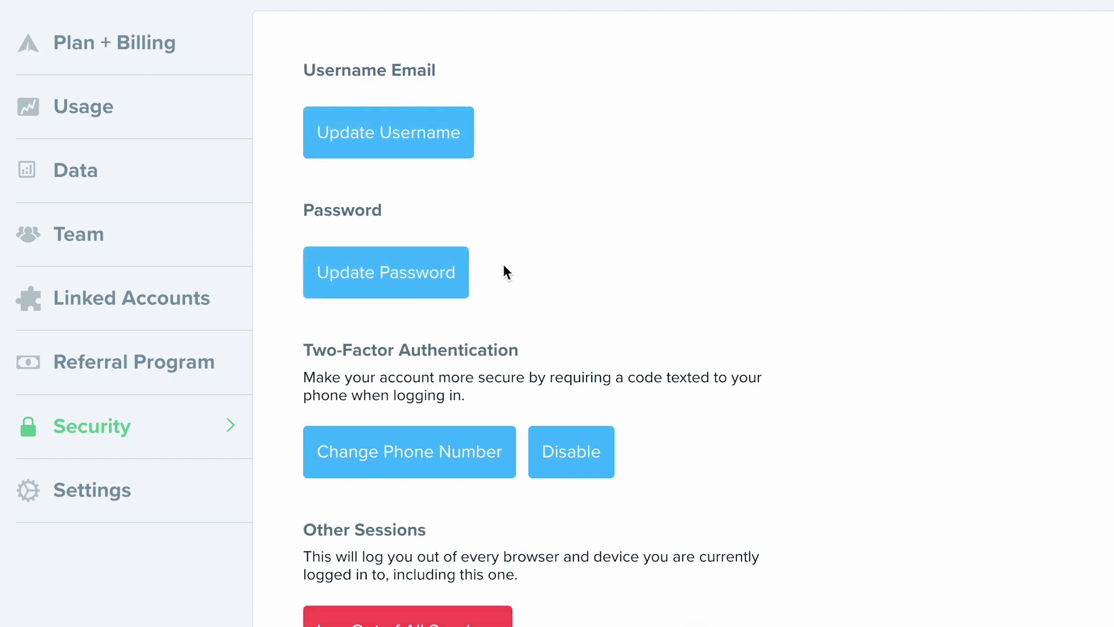
- Review general settings for custom domain, timezone and trip feedback, then return to Trips
{"action": "left_click", "coordinate": [131, 490]}
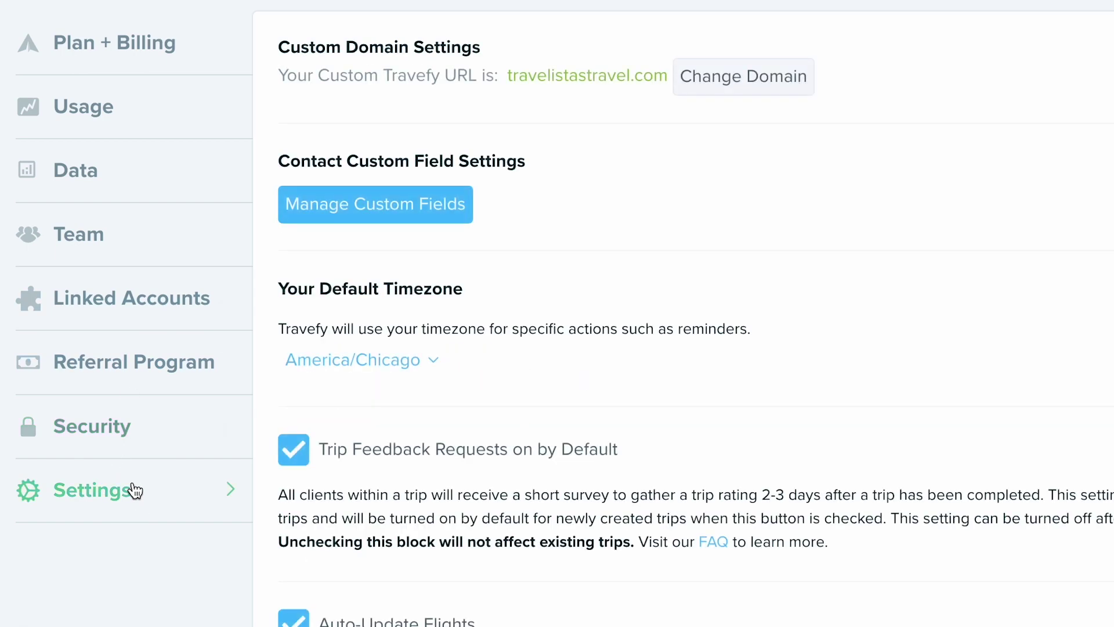
{"action": "scroll", "coordinate": [697, 393], "scroll_direction": "down", "scroll_amount": 5}
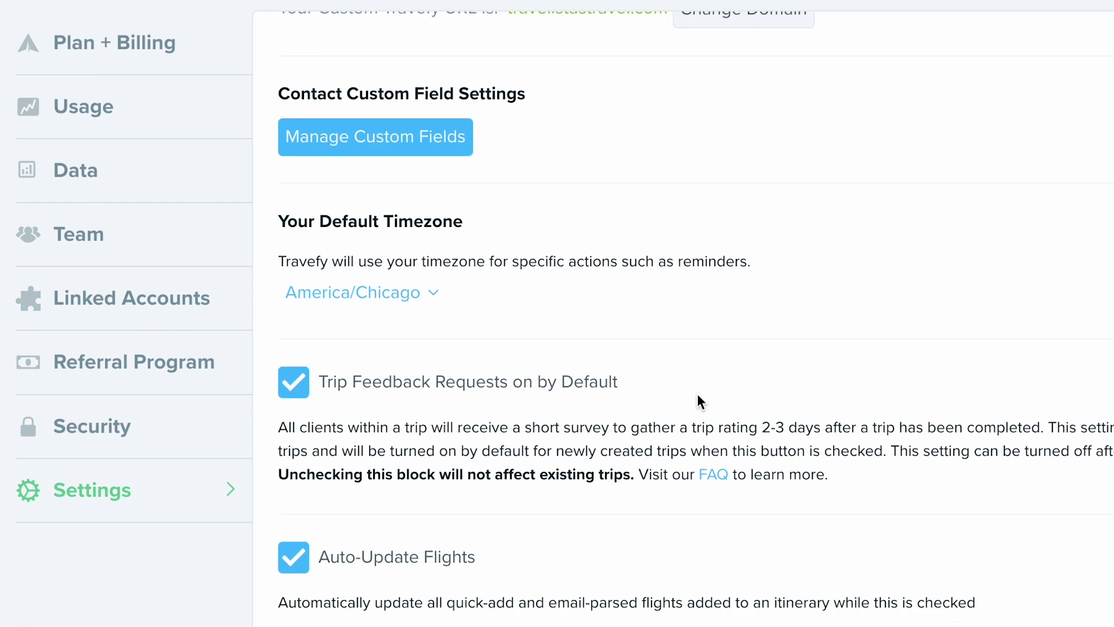
{"action": "scroll", "coordinate": [699, 402], "scroll_direction": "down", "scroll_amount": 2}
{"action": "scroll", "coordinate": [697, 395], "scroll_direction": "up", "scroll_amount": 3}
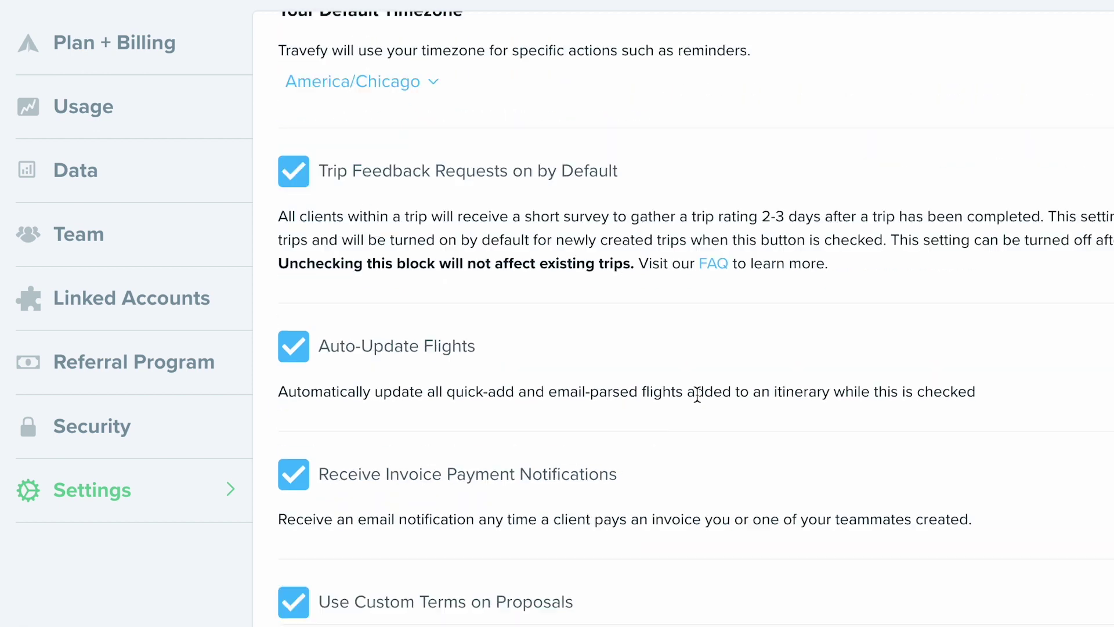
{"action": "scroll", "coordinate": [697, 395], "scroll_direction": "up", "scroll_amount": 4}
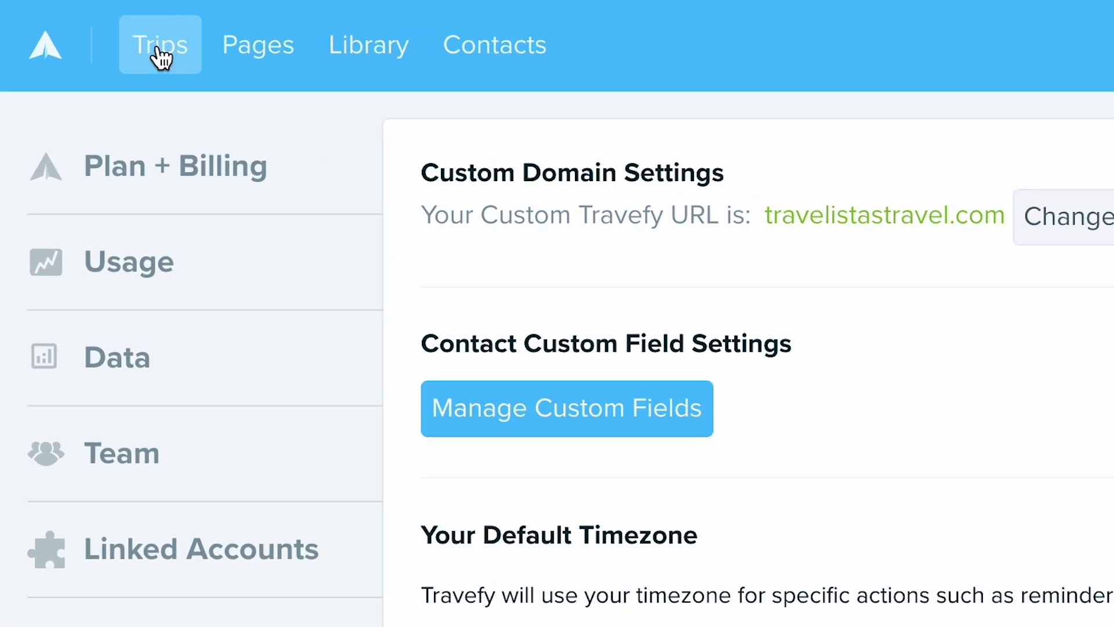
{"action": "left_click", "coordinate": [160, 57]}
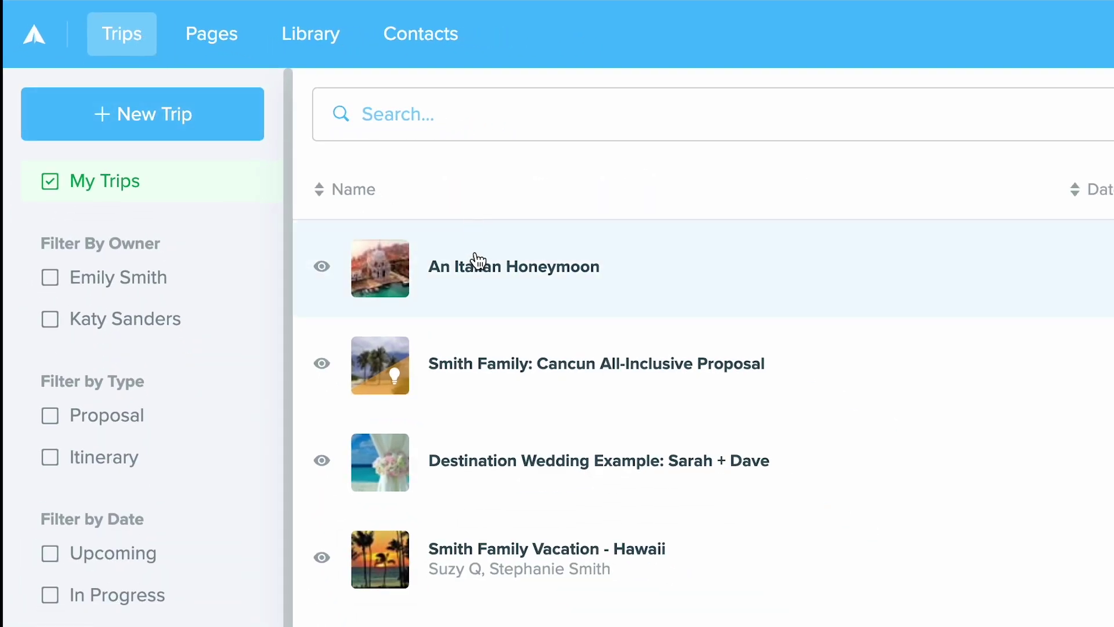
- Check the An Italian Honeymoon trip, the new-trip options and the Pages editor, returning to Trips
{"action": "left_click", "coordinate": [472, 261]}
{"action": "left_click", "coordinate": [141, 43]}
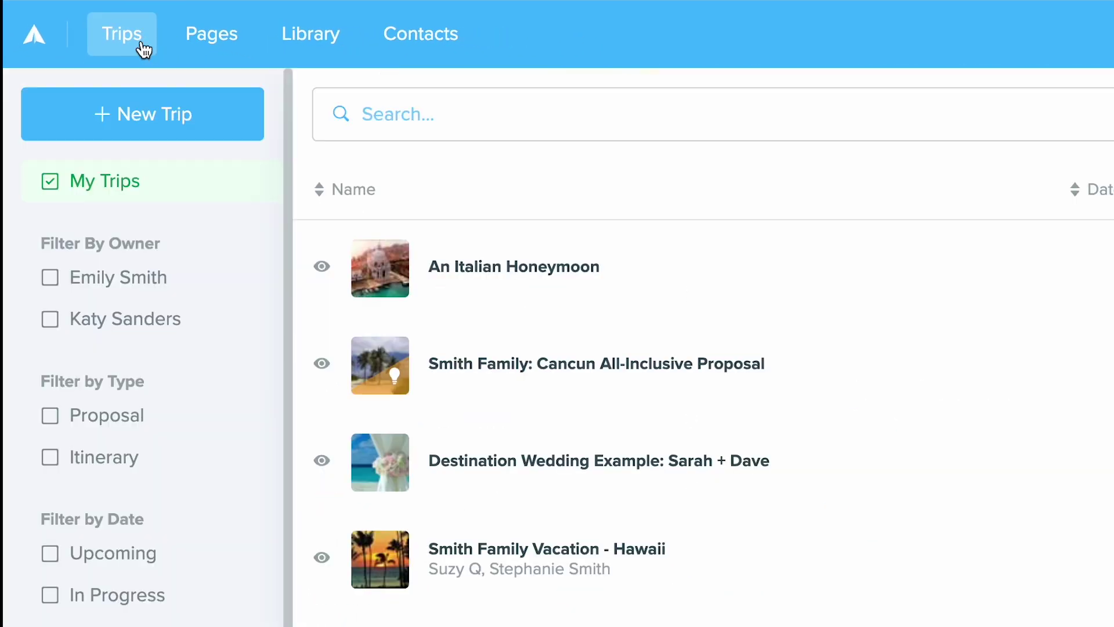
{"action": "left_click", "coordinate": [168, 145]}
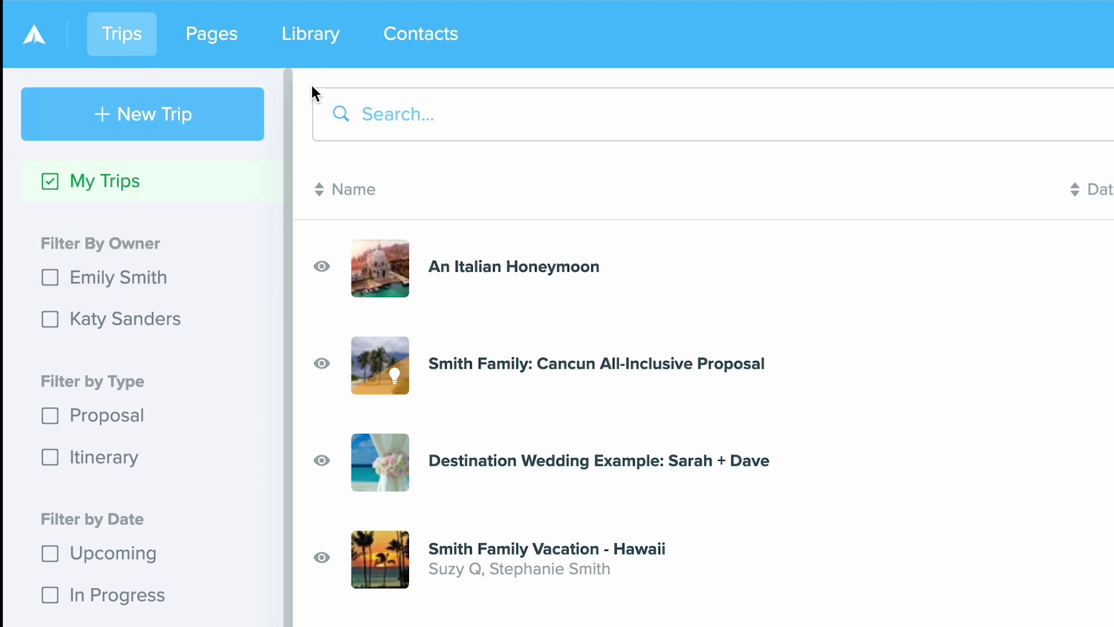
{"action": "left_click", "coordinate": [234, 45]}
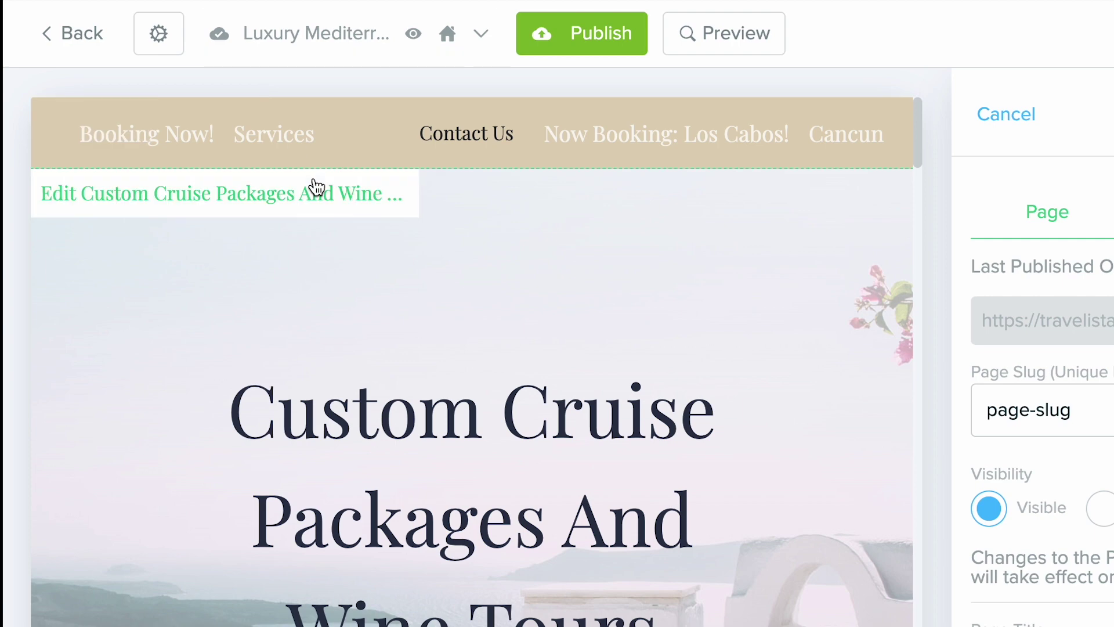
{"action": "left_click", "coordinate": [81, 35]}
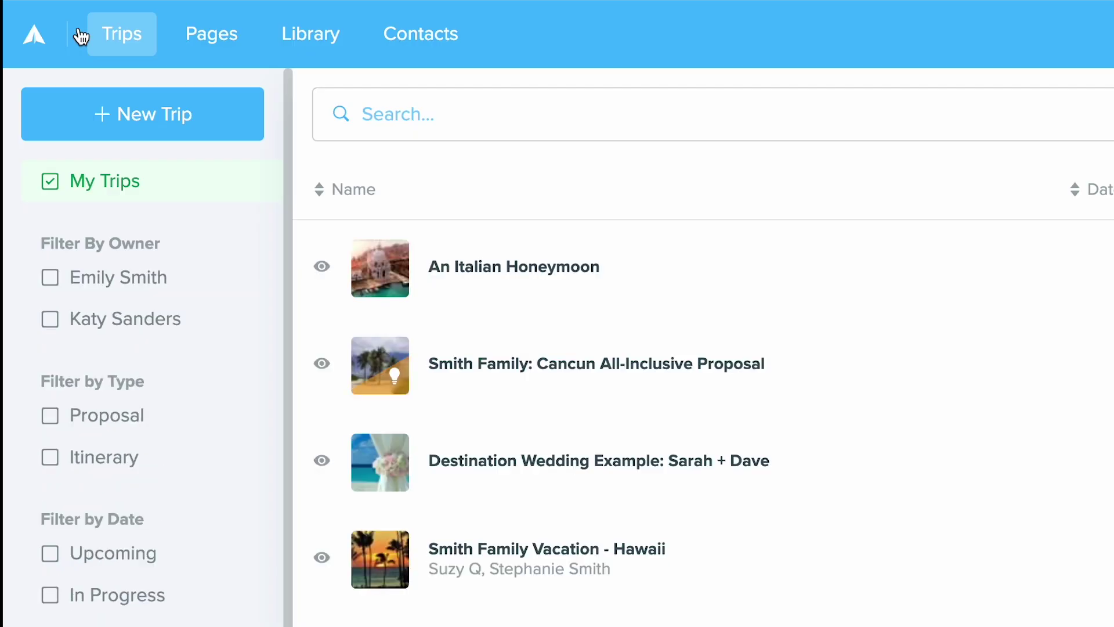
- Browse the Library, view the first contact's details, return to Contacts, and check due tasks
{"action": "left_click", "coordinate": [324, 46]}
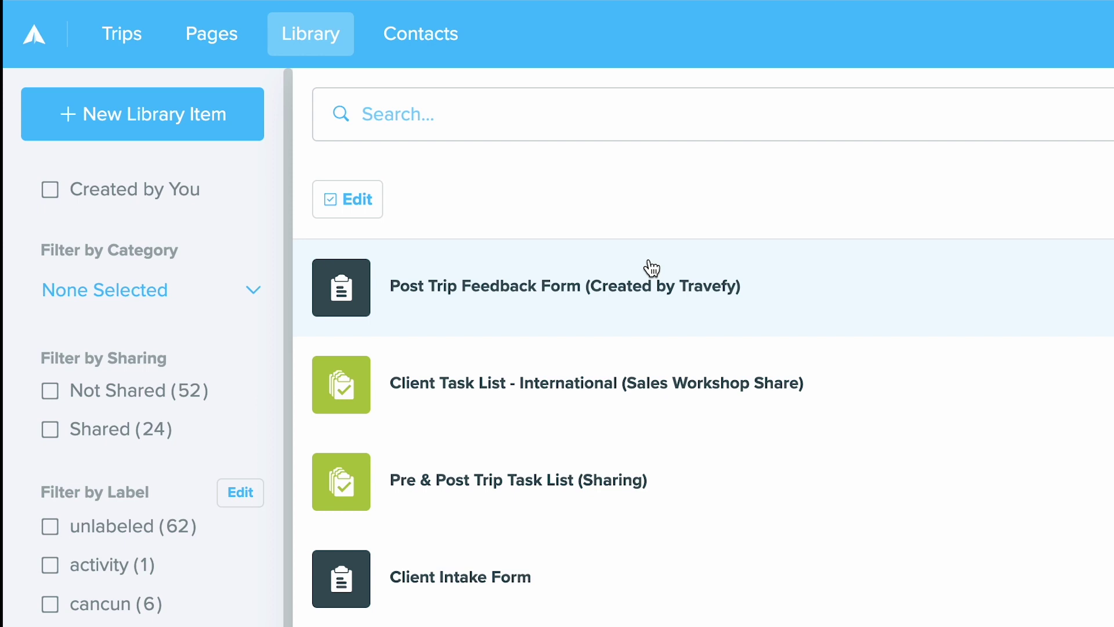
{"action": "left_click", "coordinate": [432, 53]}
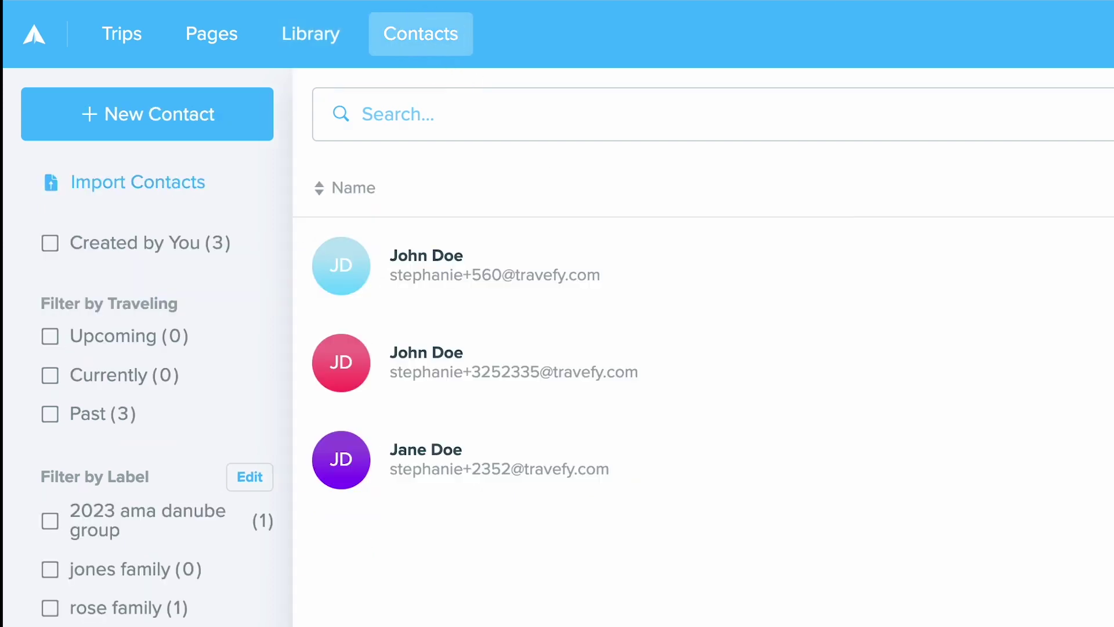
{"action": "left_click", "coordinate": [579, 299]}
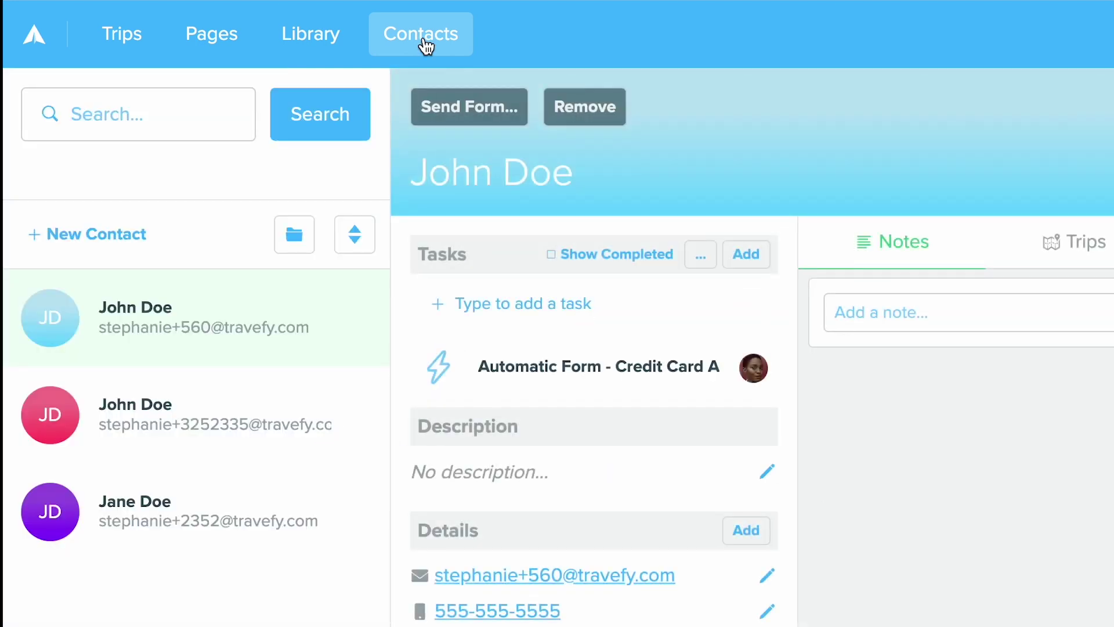
{"action": "left_click", "coordinate": [424, 41]}
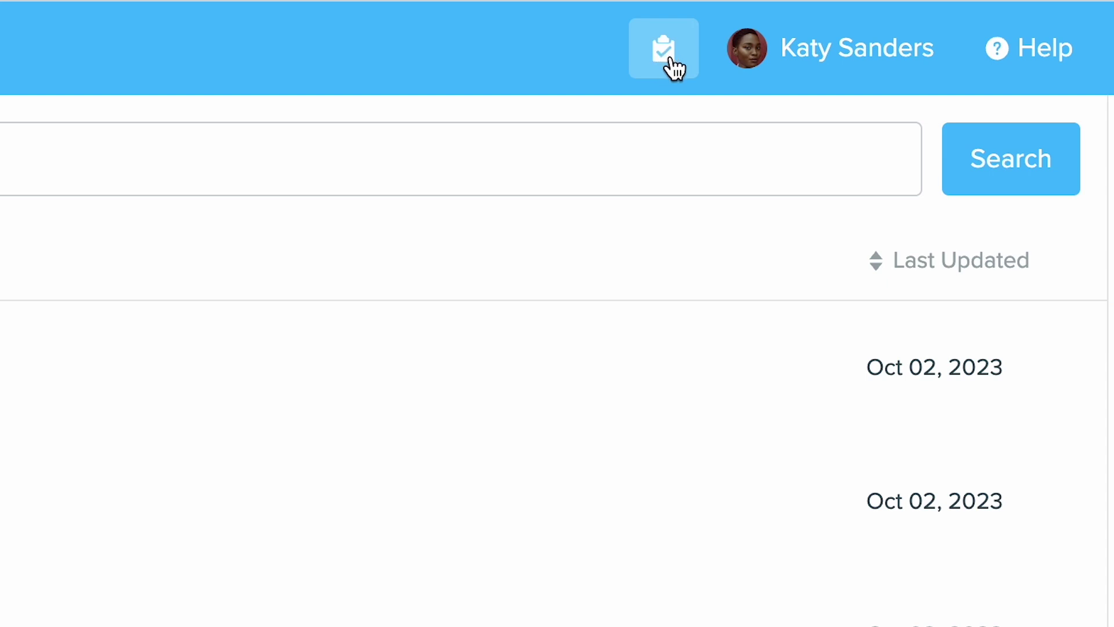
{"action": "left_click", "coordinate": [673, 66]}
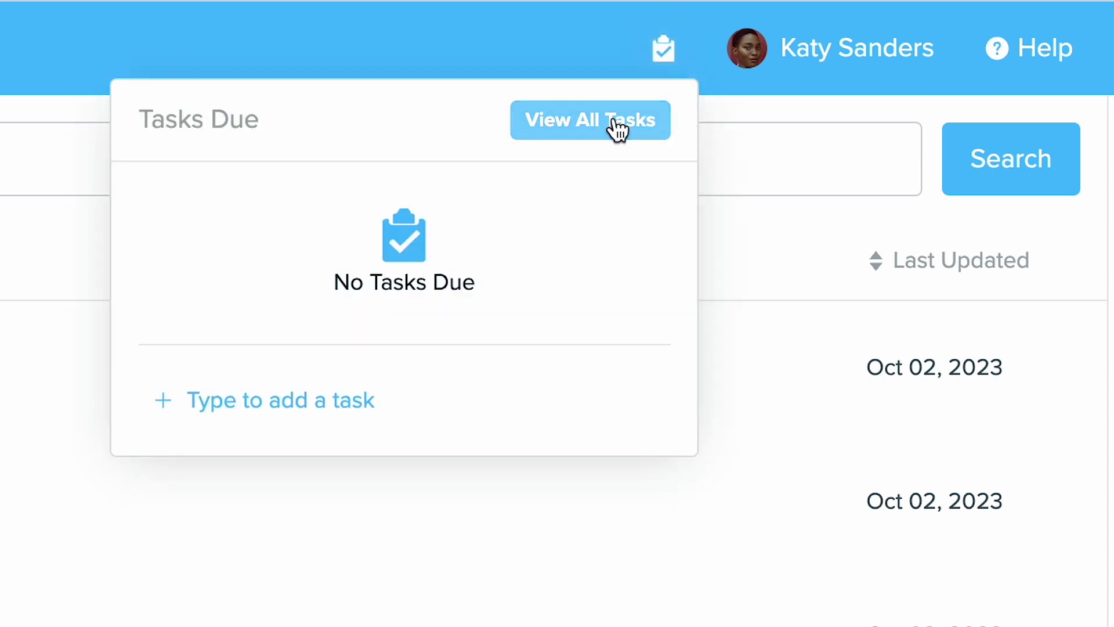
- View all tasks, the invoices list with the $250 invoice, and the An Italian Honeymoon trip
{"action": "left_click", "coordinate": [616, 128]}
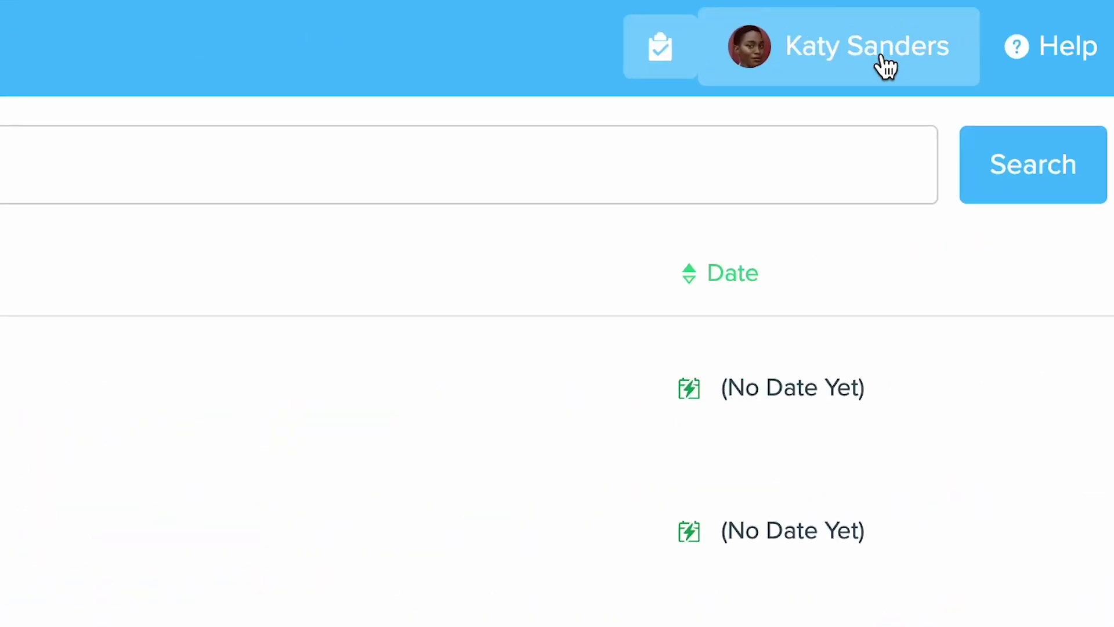
{"action": "left_click", "coordinate": [883, 61]}
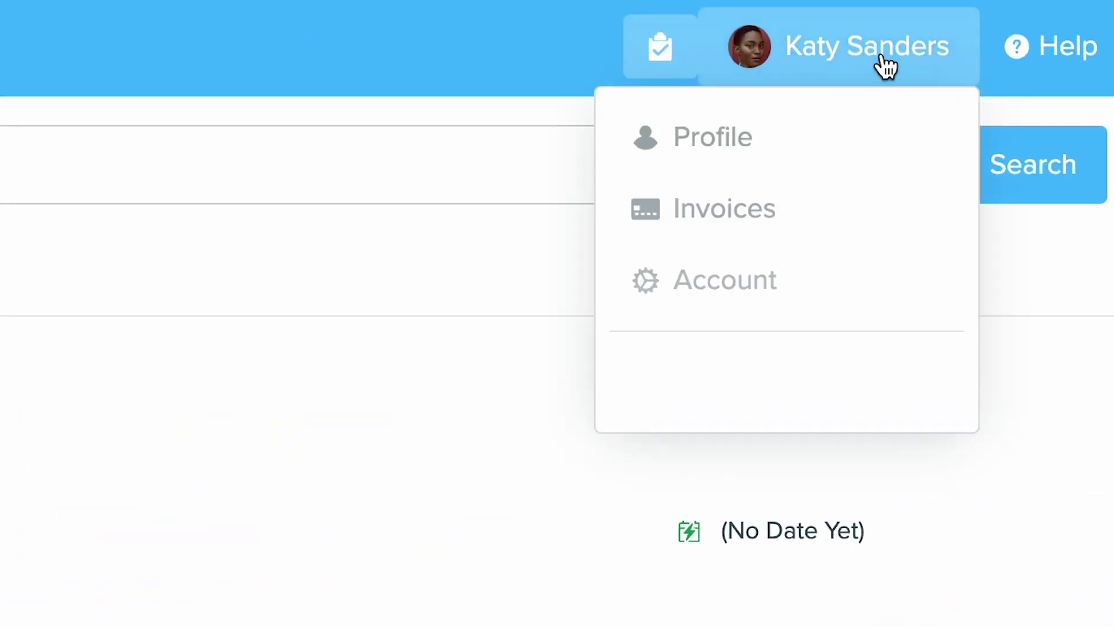
{"action": "left_click", "coordinate": [752, 232]}
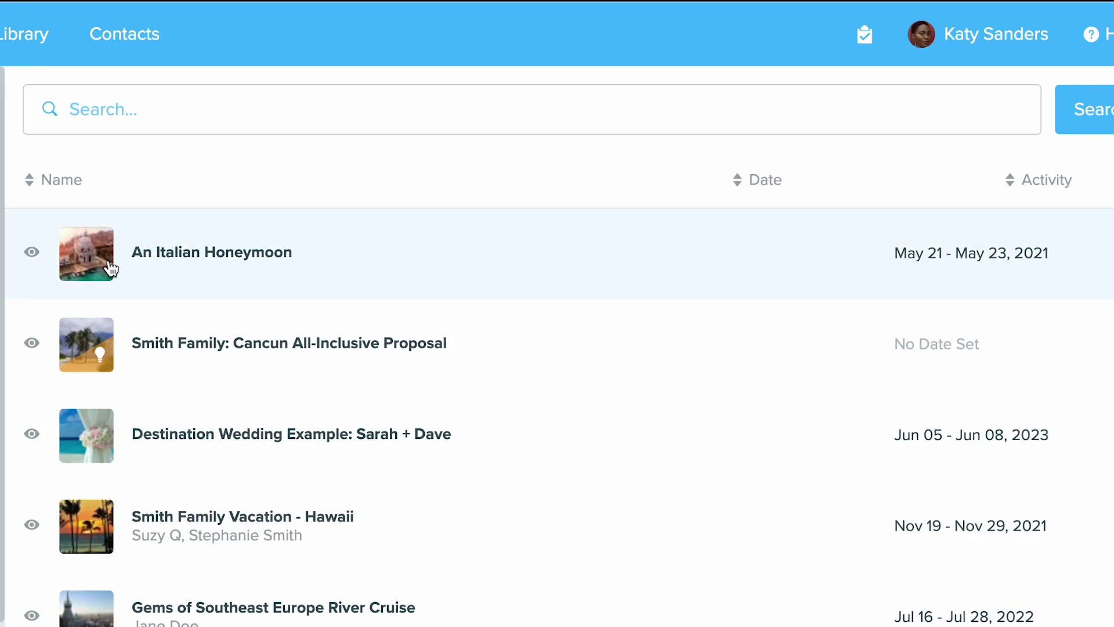
{"action": "left_click", "coordinate": [316, 266]}
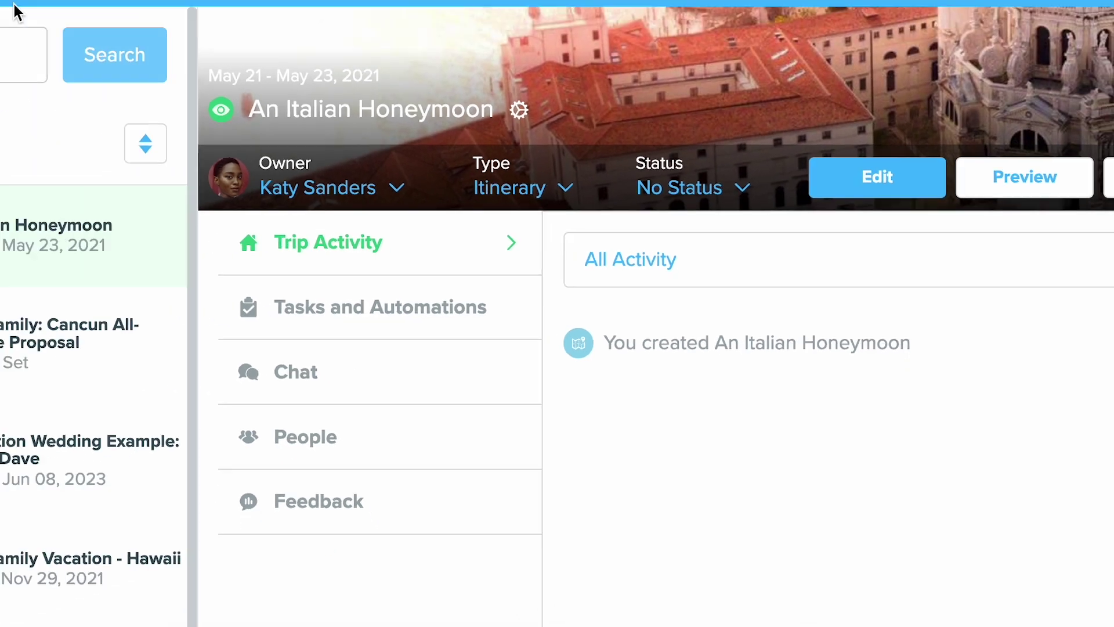
{"action": "left_click", "coordinate": [97, 26]}
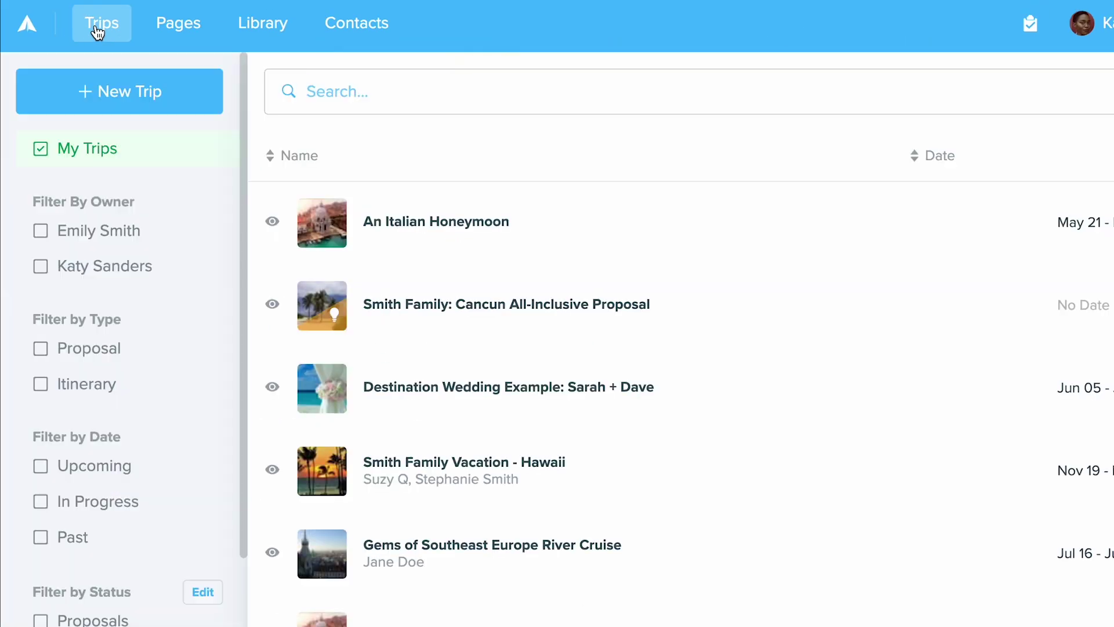